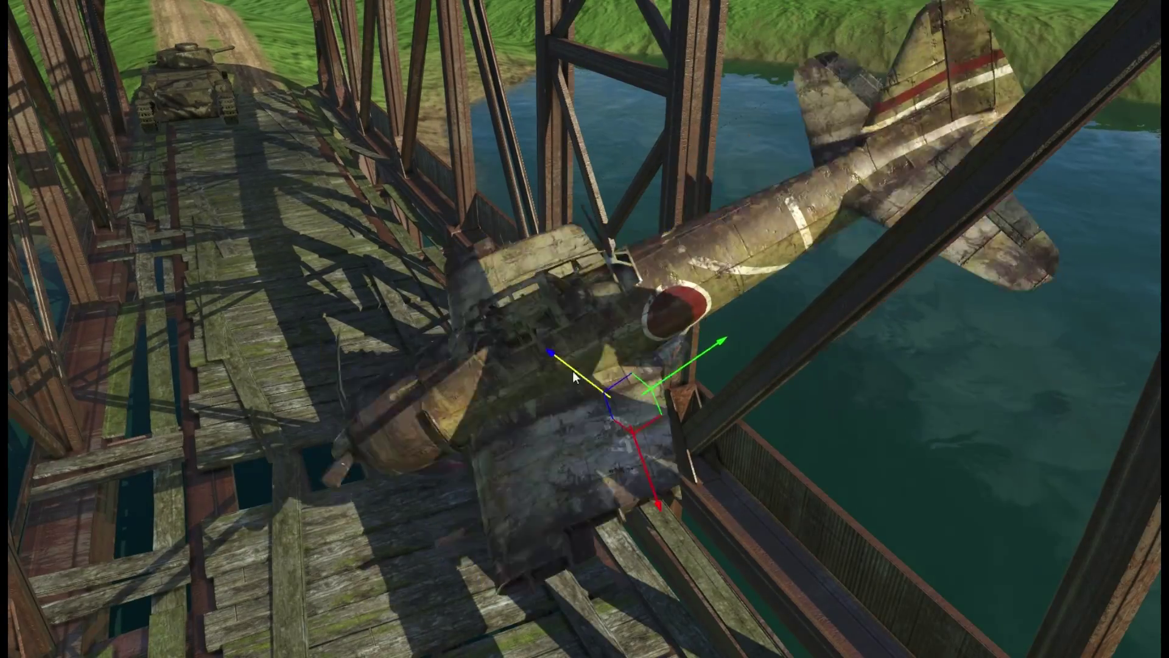
- Slide the plane wreck along the bridge deck and tilt it so its nose drops
{"action": "left_click_drag", "start_coordinate": [573, 371], "coordinate": [621, 419]}
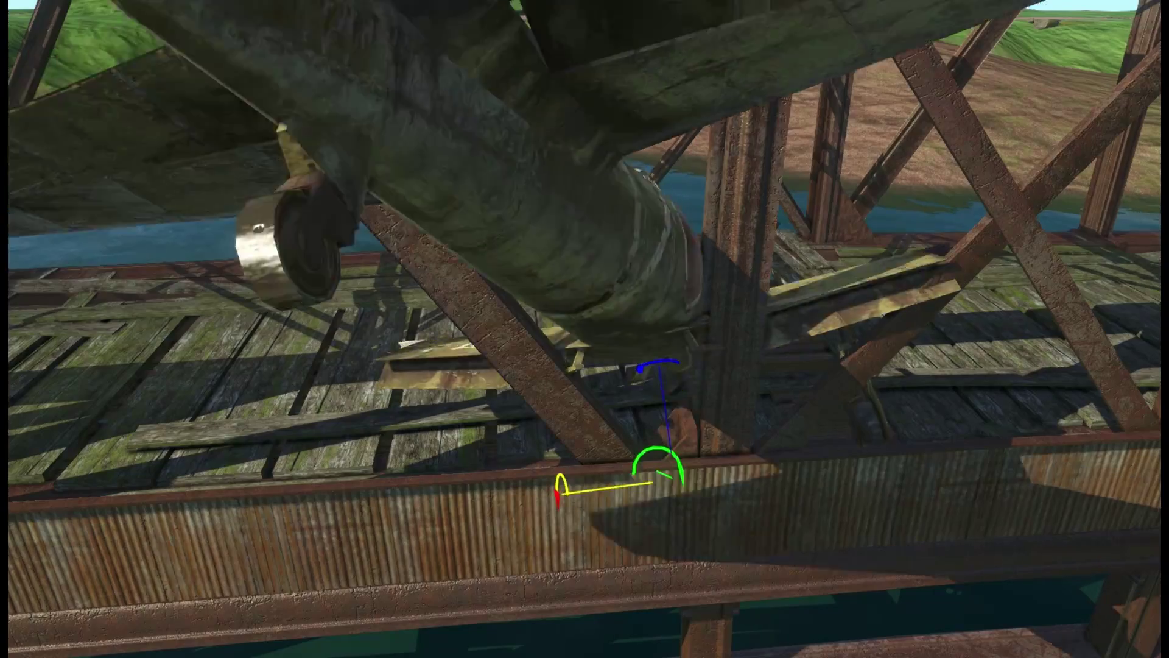
{"action": "left_click_drag", "start_coordinate": [561, 490], "coordinate": [561, 519]}
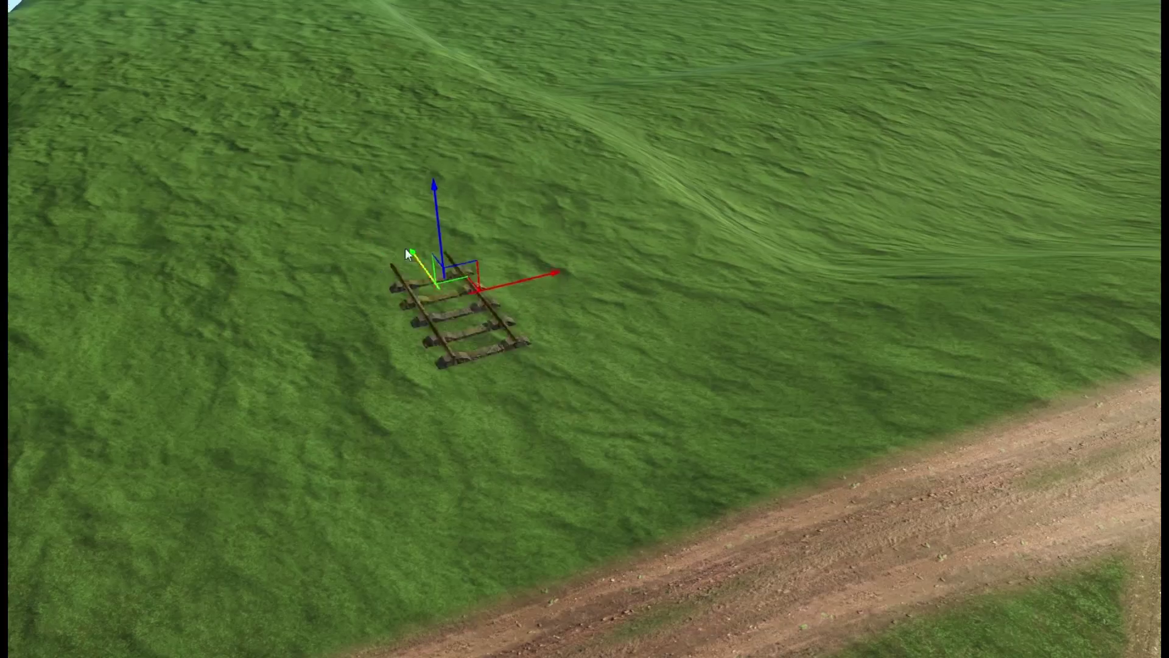
- Duplicate the rail track section, place the copy beside the first, and select both sections
{"action": "mouse_move", "coordinate": [405, 248]}
{"action": "left_mouse_down"}
{"action": "mouse_move", "coordinate": [556, 352]}
{"action": "mouse_move", "coordinate": [322, 363]}
{"action": "left_mouse_up"}
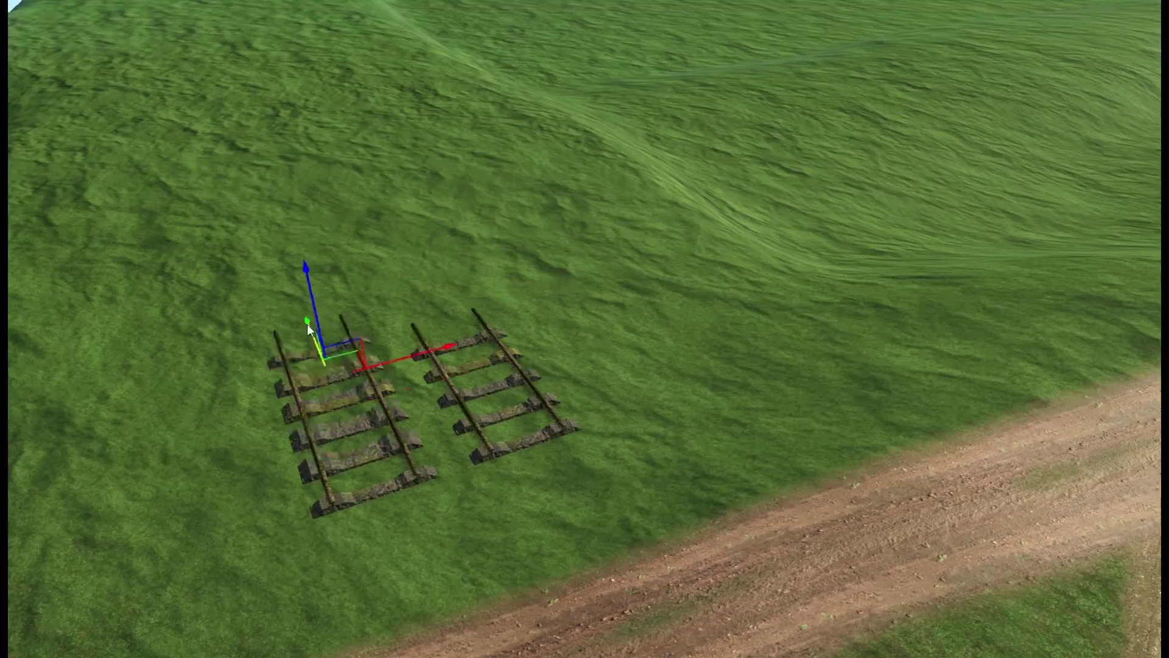
{"action": "left_click_drag", "start_coordinate": [374, 290], "coordinate": [482, 264]}
{"action": "left_click", "coordinate": [352, 470], "text": "shift"}
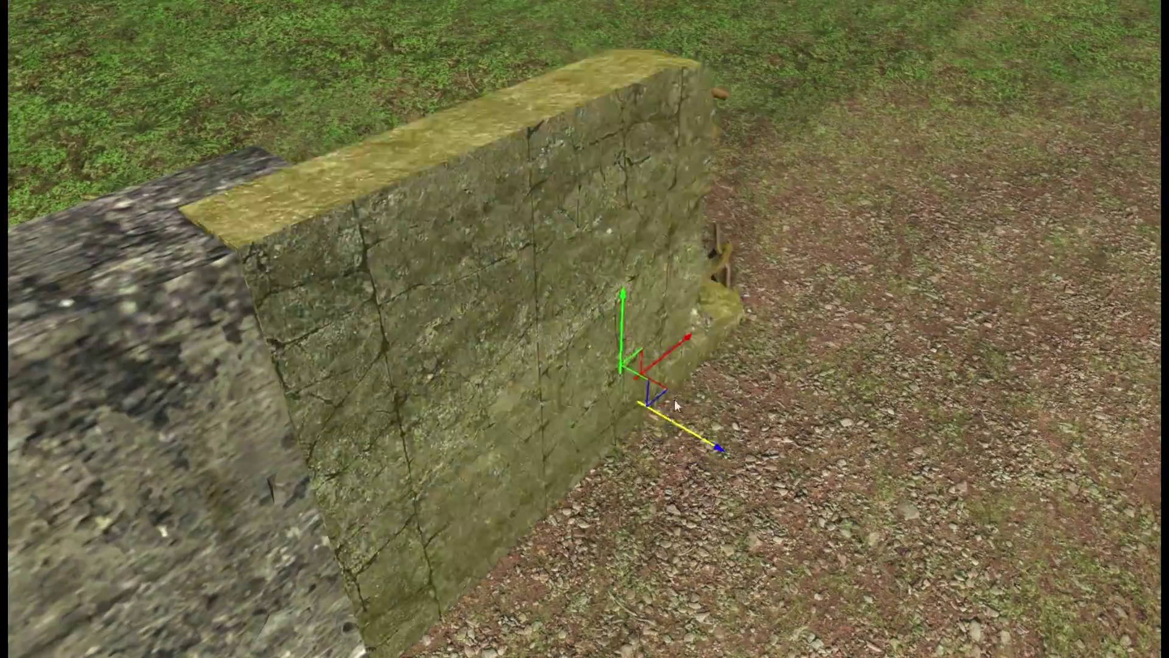
- Push the mossy wall flush against the end of the concrete block
{"action": "left_click_drag", "start_coordinate": [671, 416], "coordinate": [701, 303]}
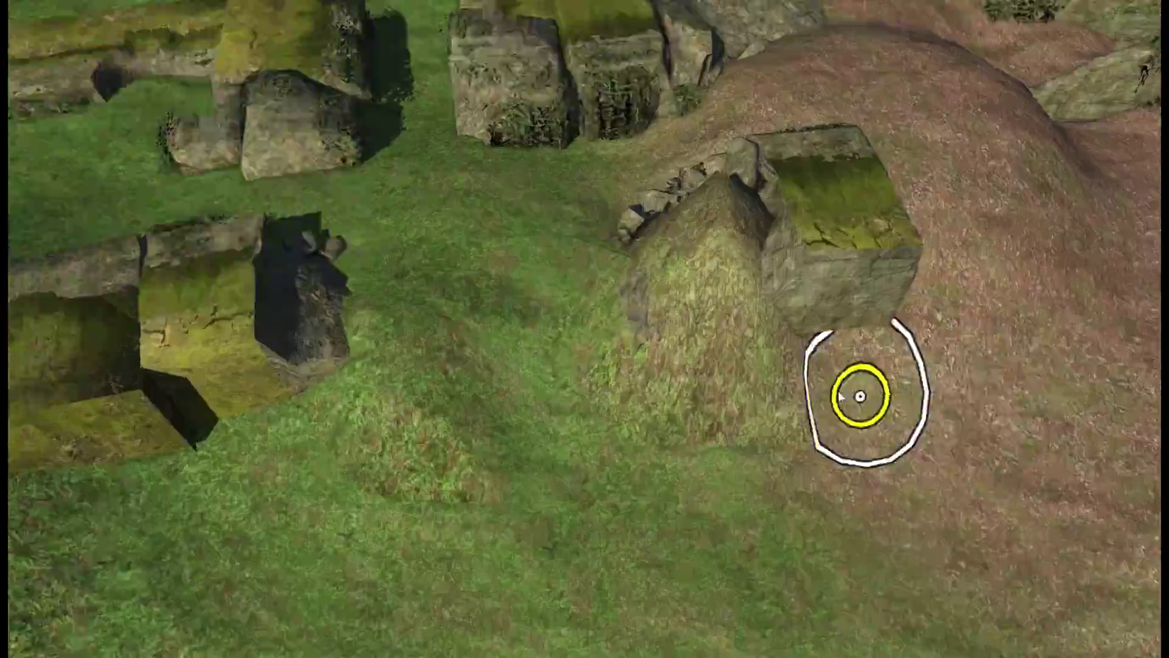
- Zoom the view in on the dim bunker interior
{"action": "scroll", "coordinate": [840, 395], "scroll_direction": "up", "scroll_amount": 3}
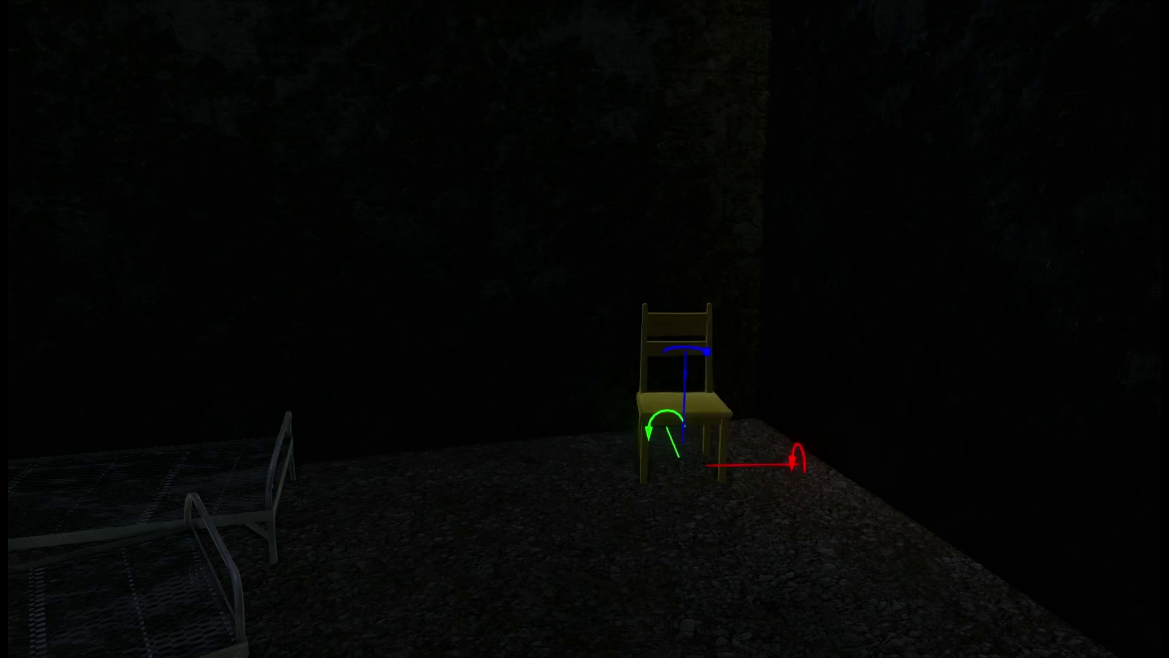
- Deselect the wooden chair placed beside the beds
{"action": "left_click", "coordinate": [602, 405]}
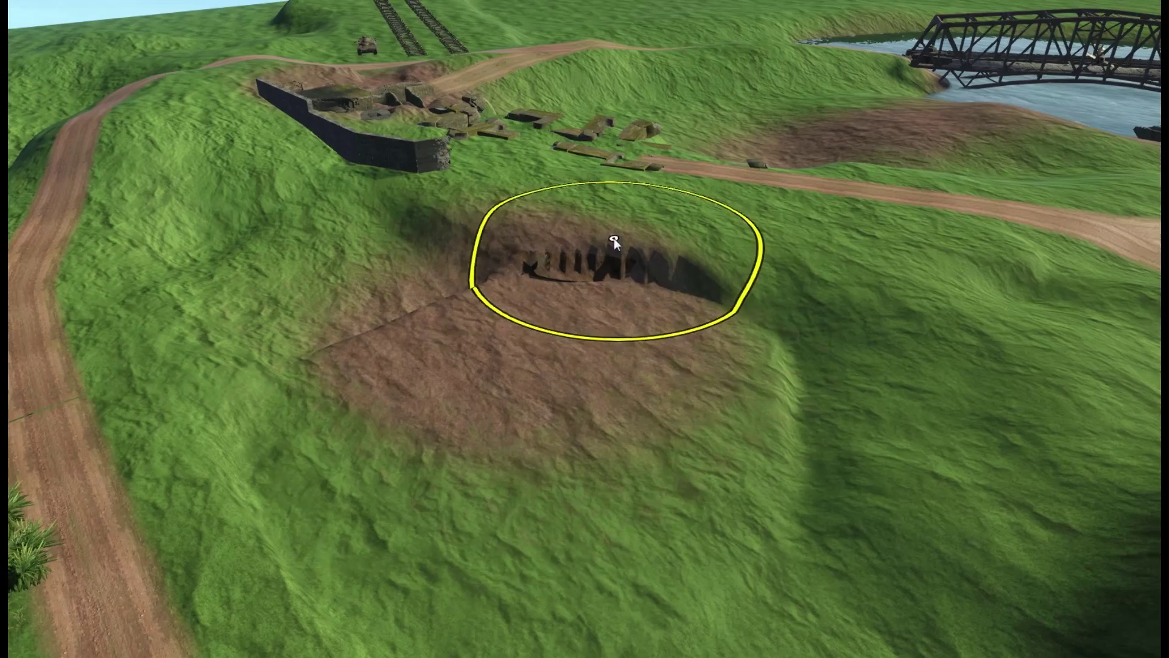
- Raise the dirt patch into a plateau, smooth it into a gentle mound, and select the bunker ruin
{"action": "left_click_drag", "start_coordinate": [596, 235], "coordinate": [488, 297]}
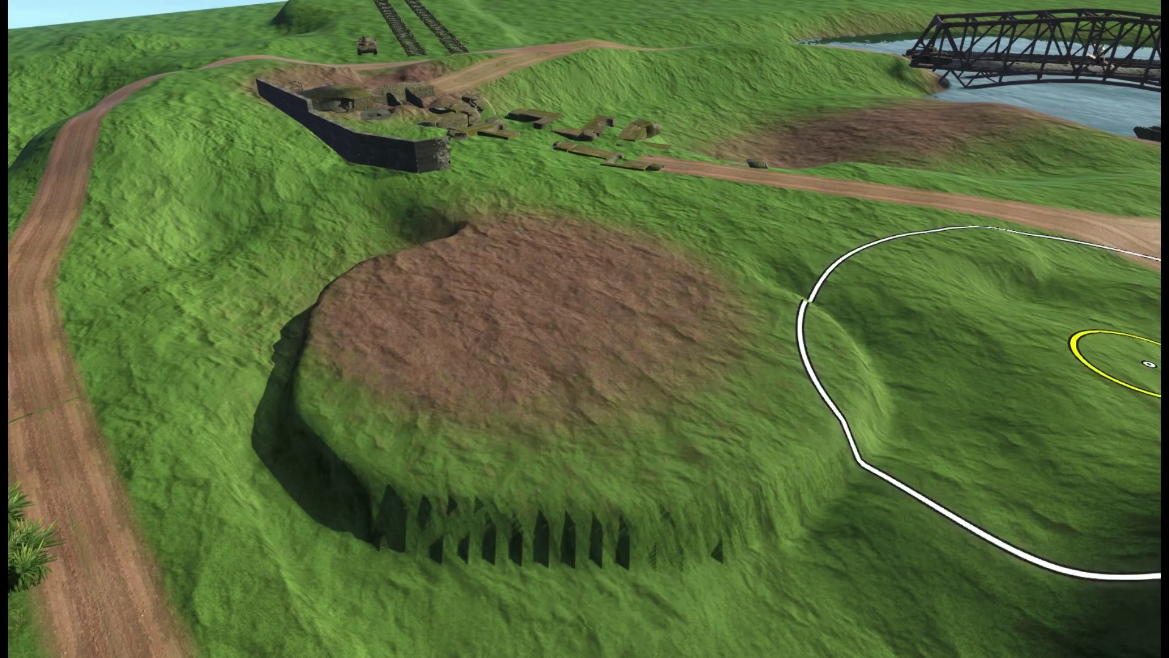
{"action": "mouse_move", "coordinate": [1090, 350]}
{"action": "left_mouse_down"}
{"action": "mouse_move", "coordinate": [444, 248]}
{"action": "mouse_move", "coordinate": [417, 431]}
{"action": "left_mouse_up"}
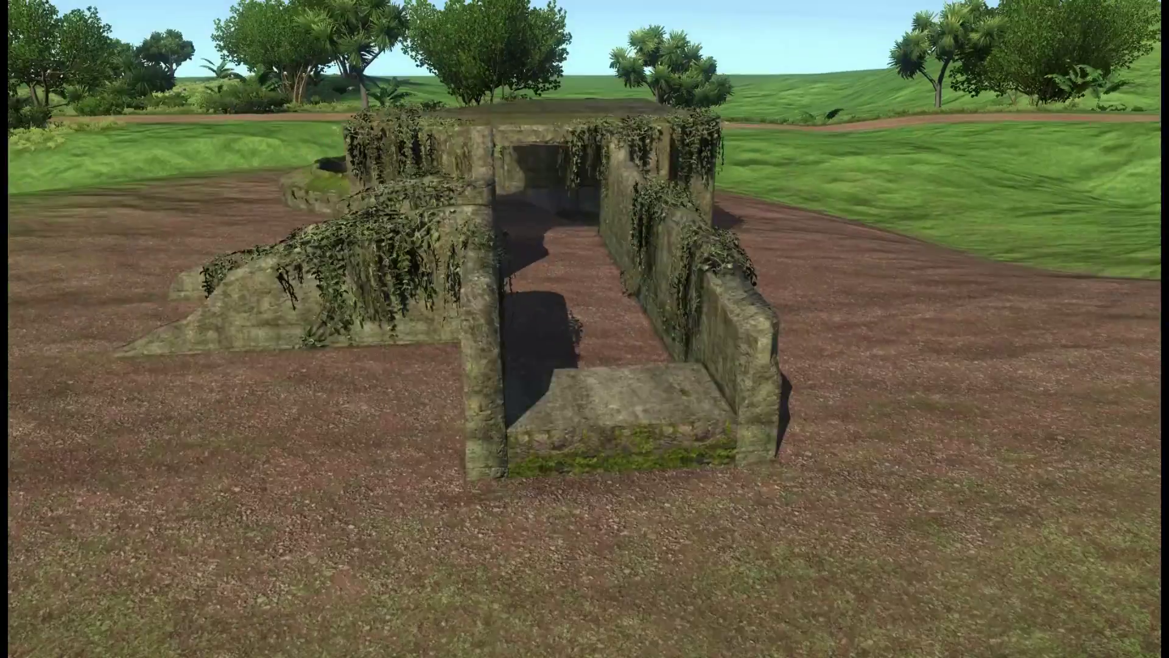
{"action": "left_click", "coordinate": [478, 232]}
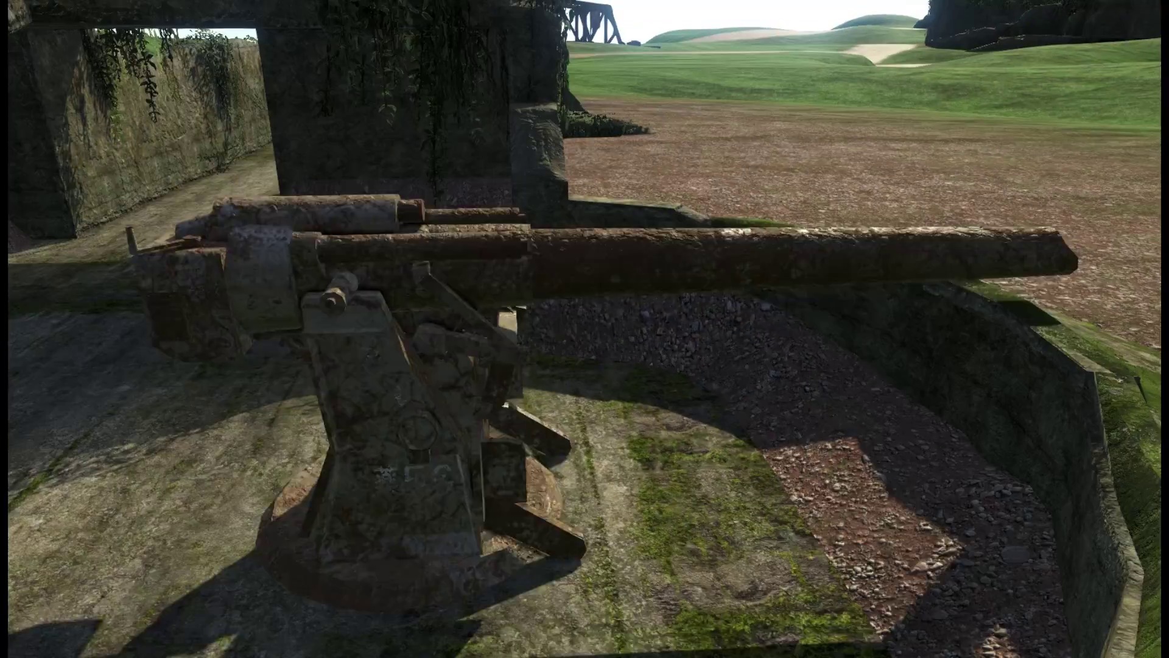
- Select the rusty gun in the emplacement and rotate it to change its barrel angle
{"action": "left_click", "coordinate": [409, 442]}
{"action": "left_click_drag", "start_coordinate": [416, 431], "coordinate": [405, 485]}
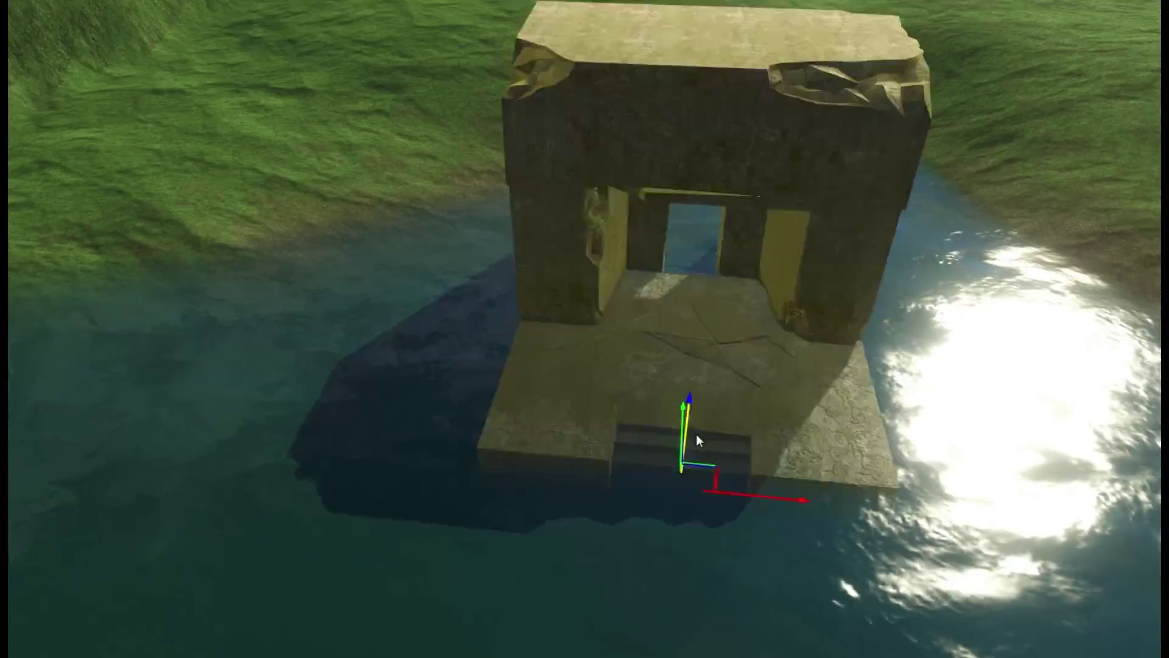
- Raise the water level over the house, then move the view forward over the terrain
{"action": "left_click_drag", "start_coordinate": [696, 434], "coordinate": [691, 304]}
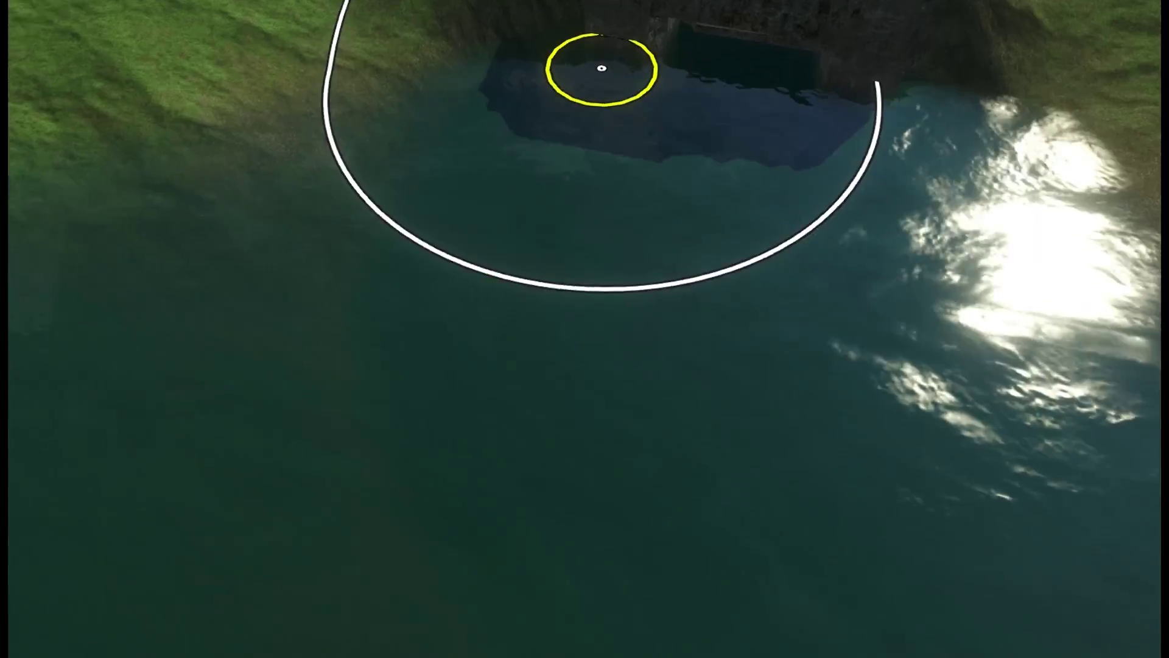
{"action": "scroll", "coordinate": [1125, 368], "scroll_direction": "down", "scroll_amount": 5}
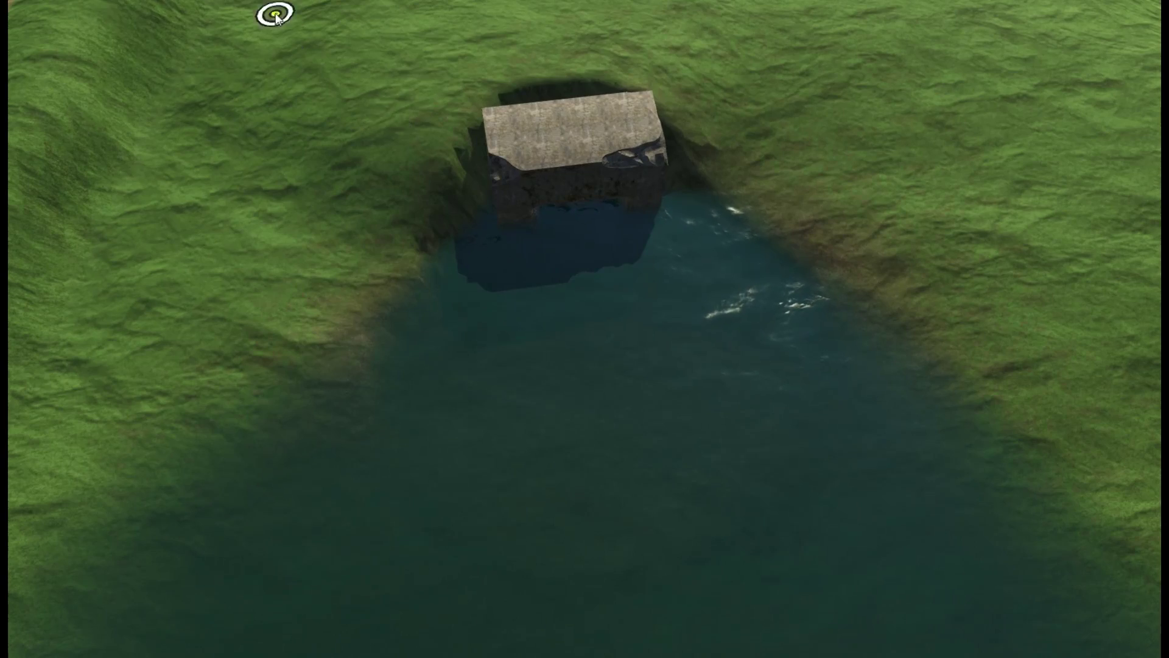
{"action": "key", "text": "w"}
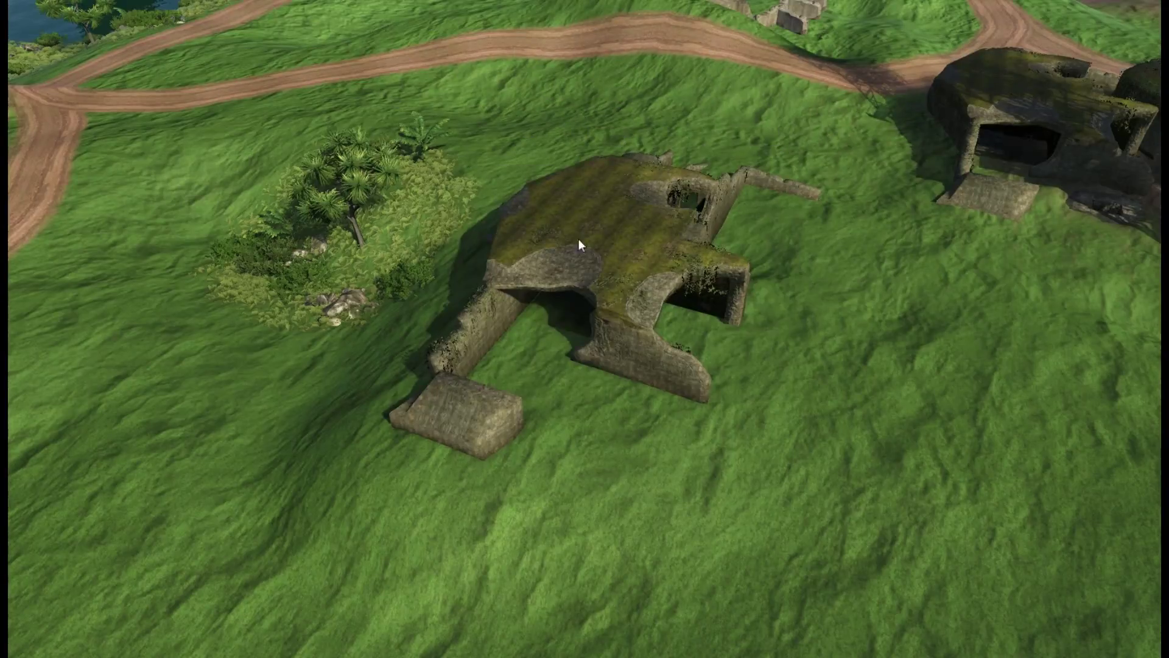
{"action": "left_click", "coordinate": [578, 238]}
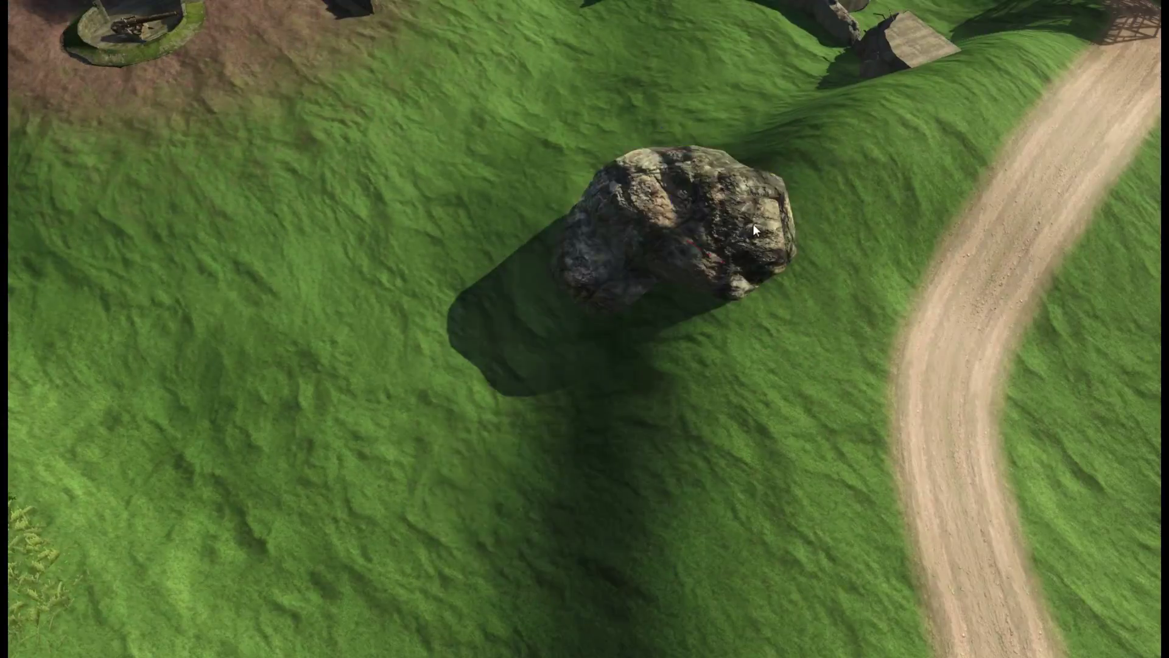
- Select the hillside rock and sink it lower into the pond edge
{"action": "left_click", "coordinate": [752, 224]}
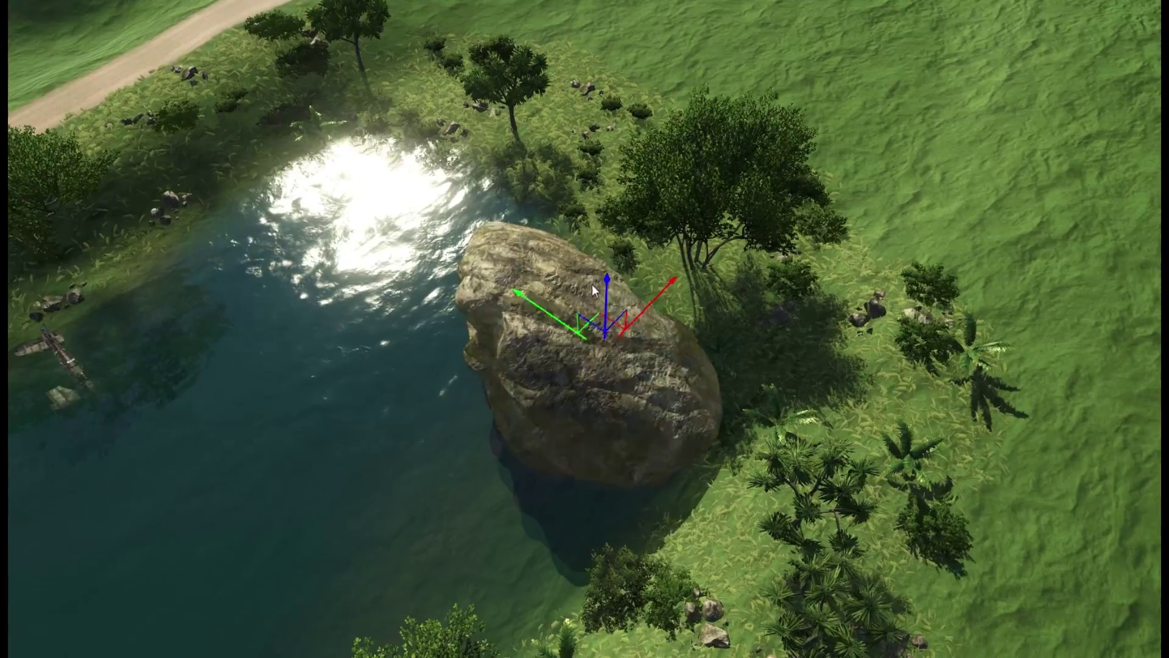
{"action": "left_click_drag", "start_coordinate": [593, 291], "coordinate": [707, 324]}
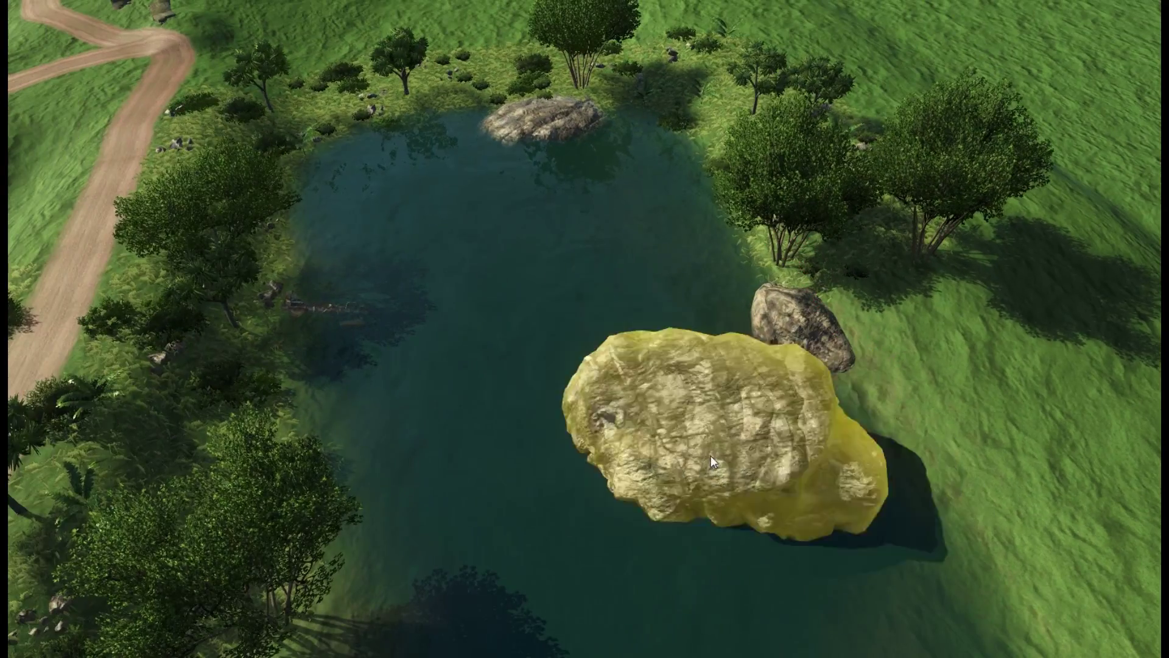
- Place a shrunken, sunken large rock at the pond's edge and add another to the hillside cluster
{"action": "left_click", "coordinate": [711, 456]}
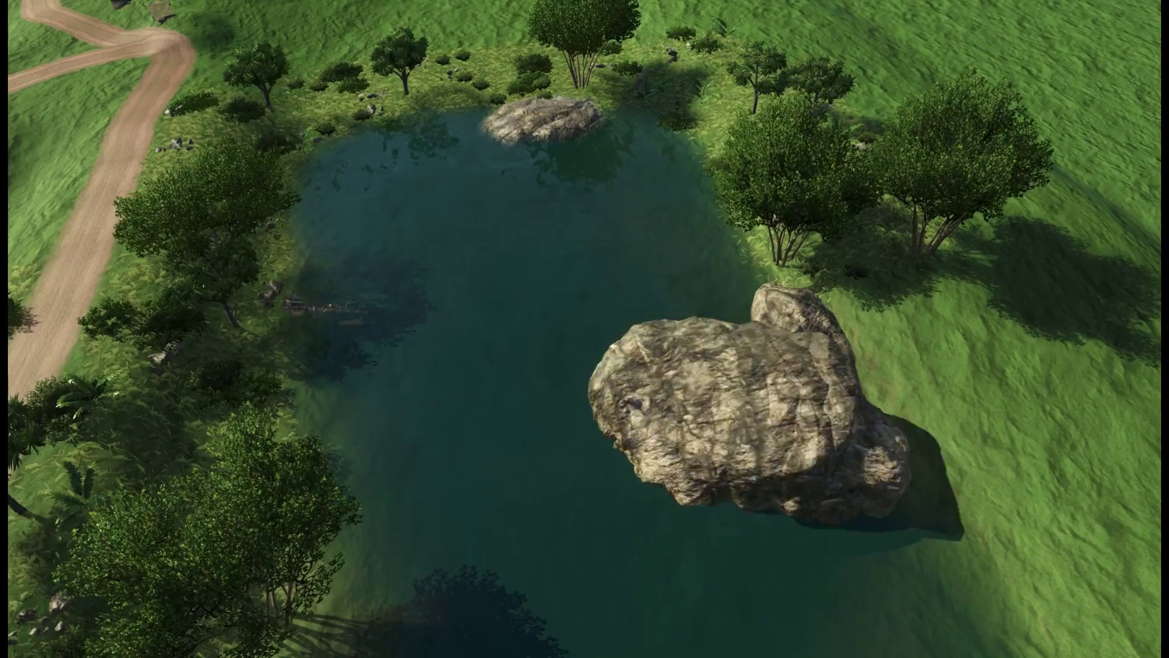
{"action": "left_click", "coordinate": [761, 448]}
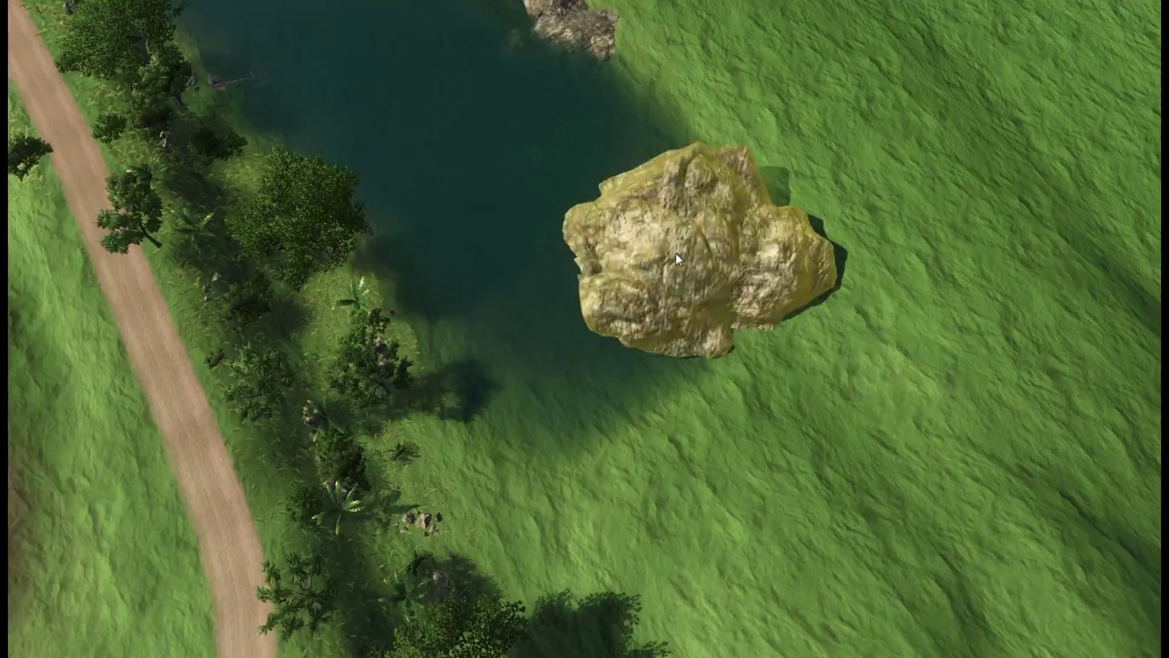
{"action": "left_click", "coordinate": [677, 259]}
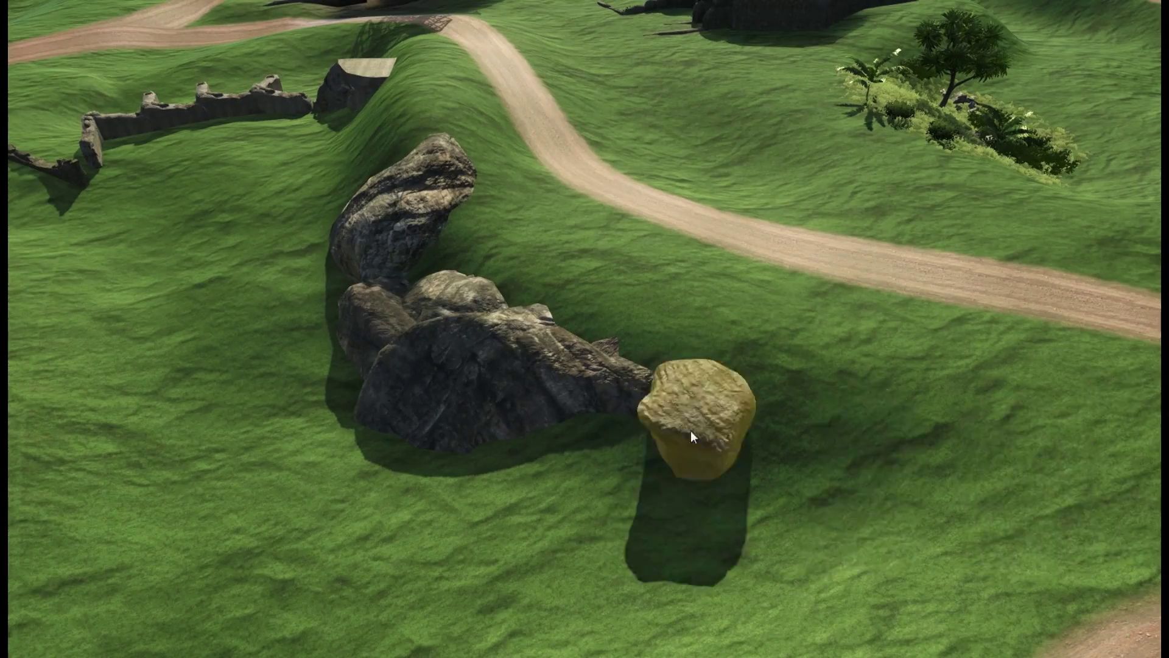
{"action": "left_click", "coordinate": [691, 430]}
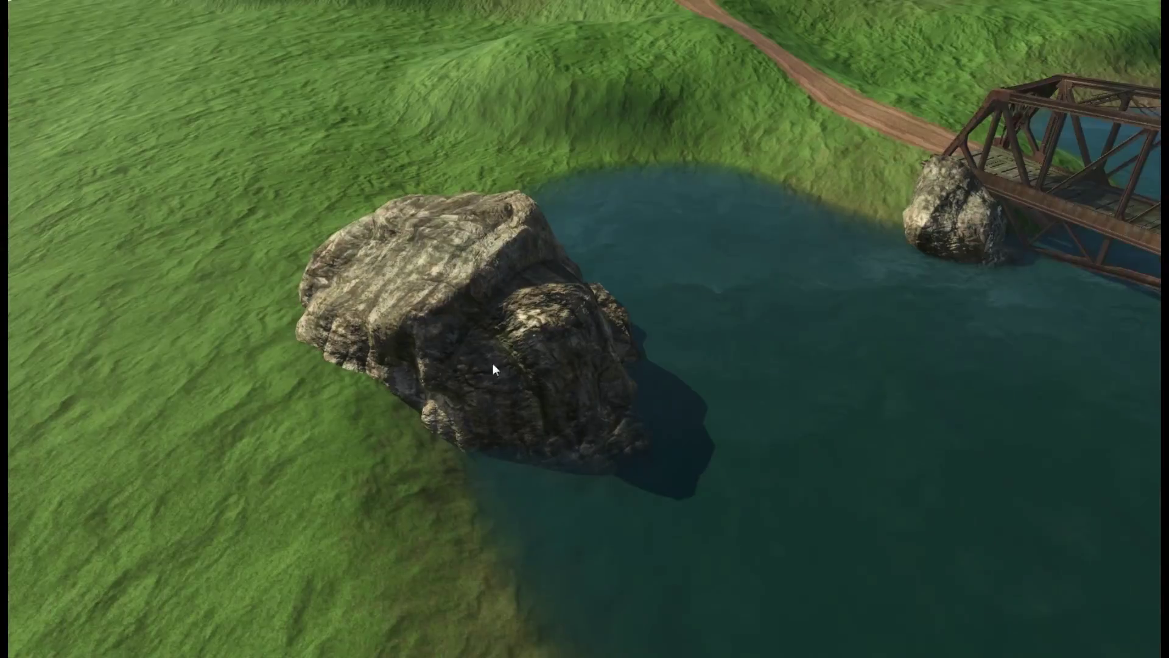
- Duplicate the rock beside the lake, move the copy in front and sink it into the water
{"action": "left_click", "coordinate": [491, 368]}
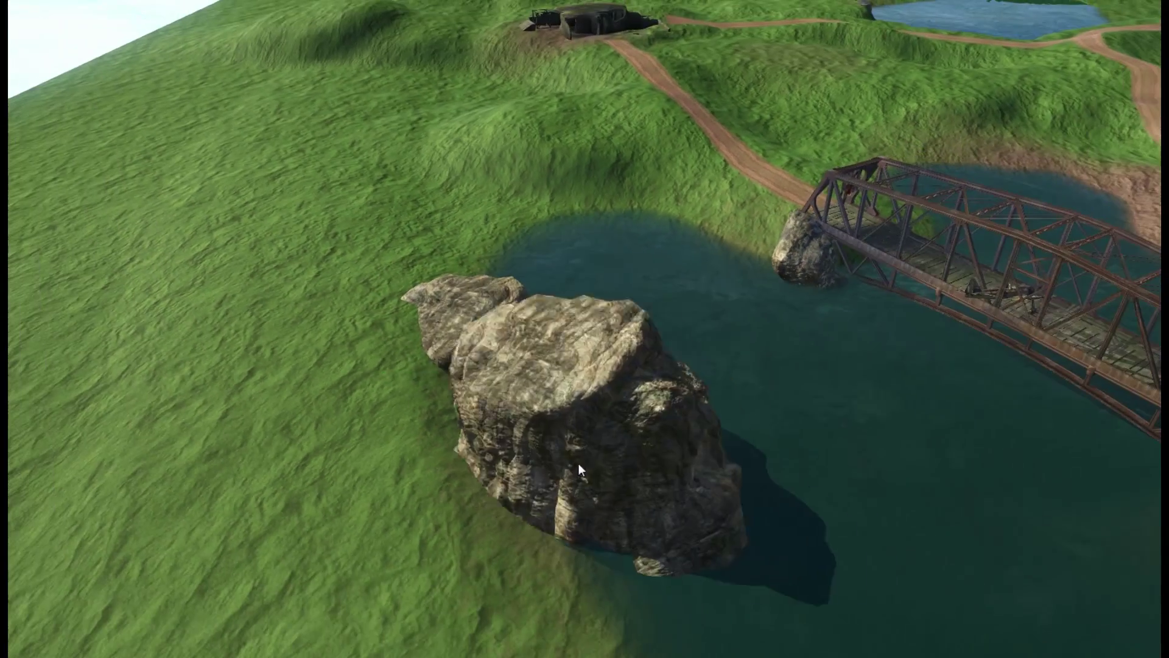
{"action": "mouse_move", "coordinate": [578, 464]}
{"action": "left_mouse_down", "text": "alt"}
{"action": "mouse_move", "coordinate": [512, 461]}
{"action": "mouse_move", "coordinate": [651, 409]}
{"action": "left_mouse_up", "text": "alt"}
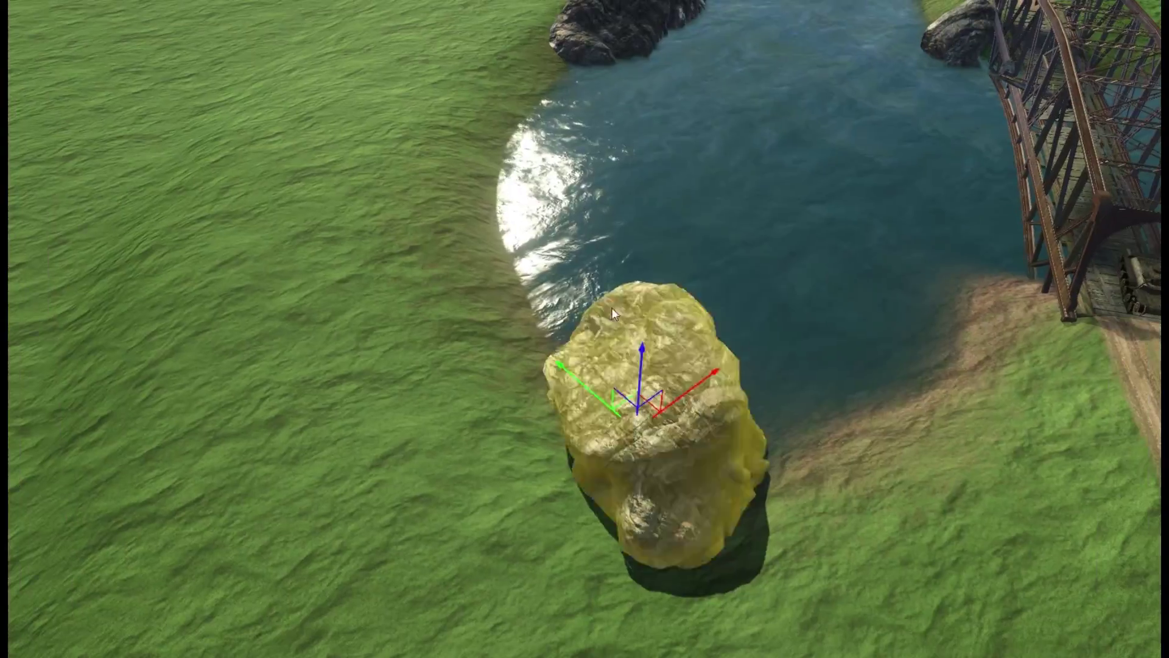
{"action": "left_click_drag", "start_coordinate": [640, 341], "coordinate": [658, 356]}
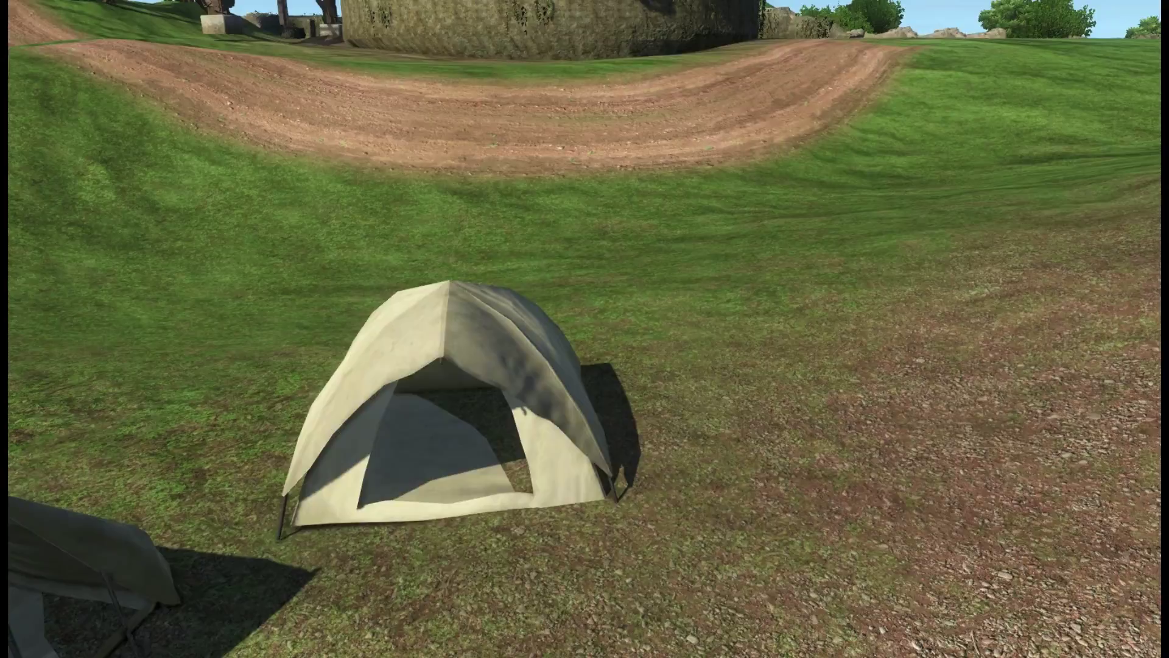
{"action": "left_click", "coordinate": [451, 402]}
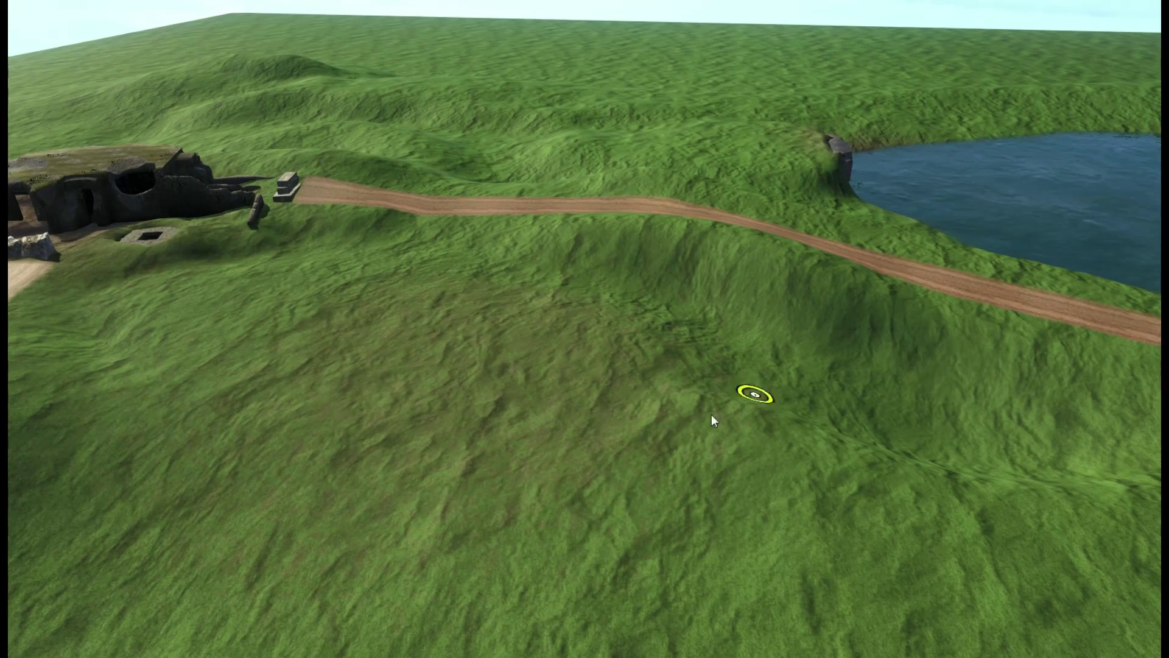
- Zoom in and dig a shallow pit into the grassy slope beside the road
{"action": "scroll", "coordinate": [713, 420], "scroll_direction": "up", "scroll_amount": 5}
{"action": "scroll", "coordinate": [325, 420], "scroll_direction": "up", "scroll_amount": 5}
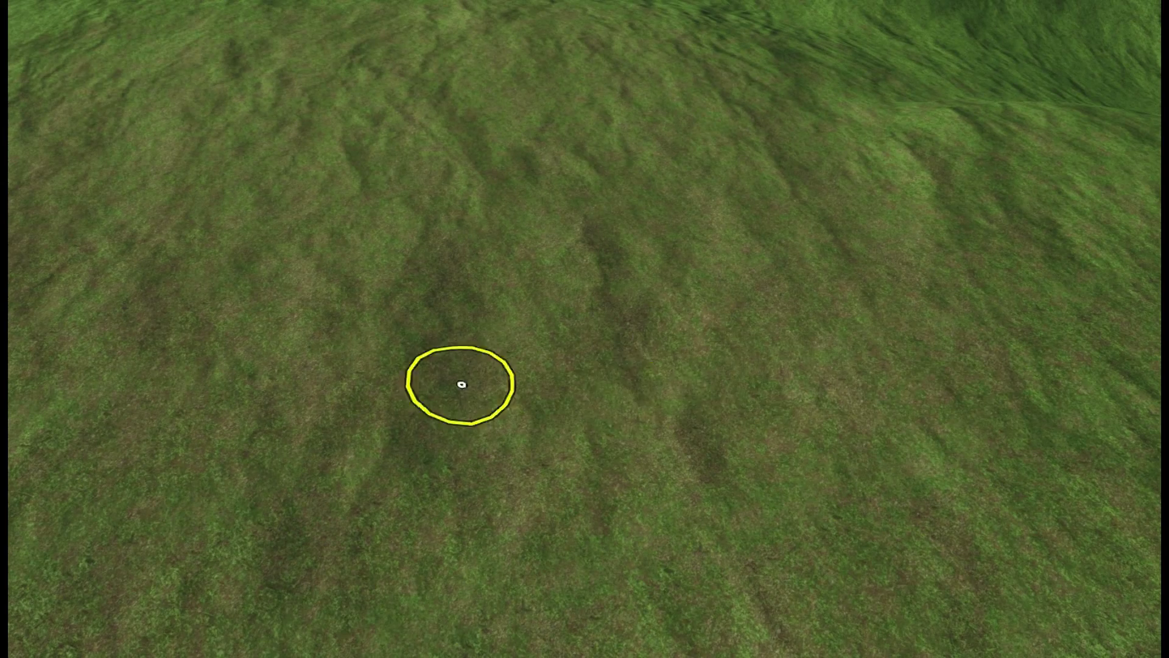
{"action": "left_click_drag", "start_coordinate": [507, 415], "coordinate": [396, 395]}
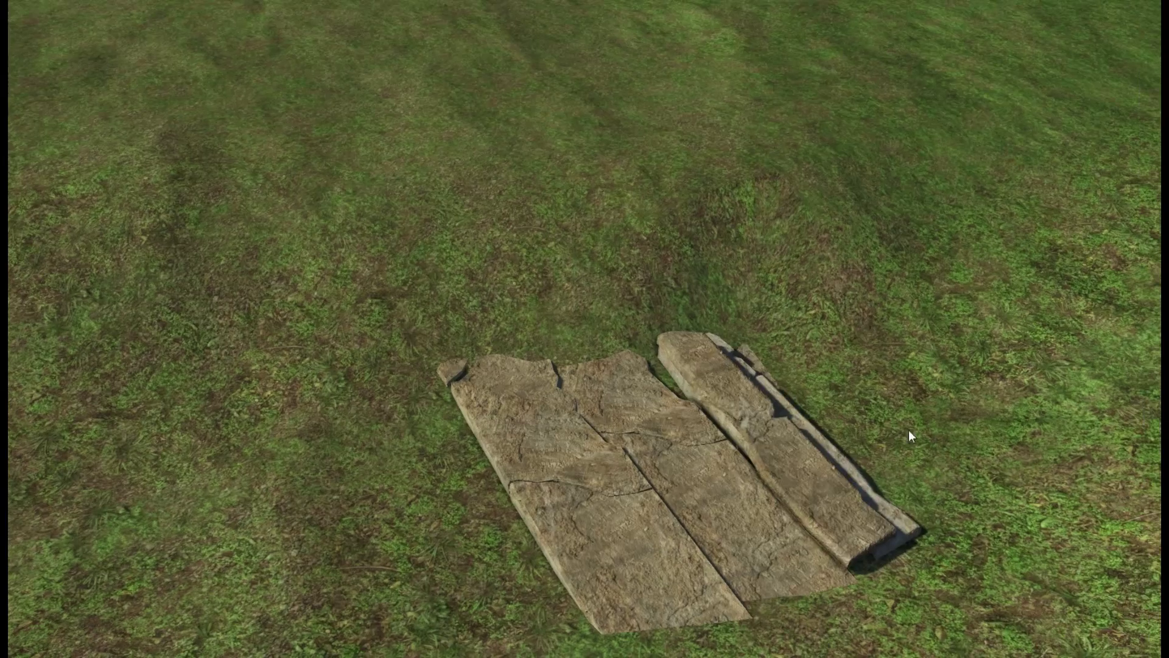
- Select the narrow stone slab on the right, then deselect it
{"action": "left_click", "coordinate": [786, 406]}
{"action": "key", "text": "Escape"}
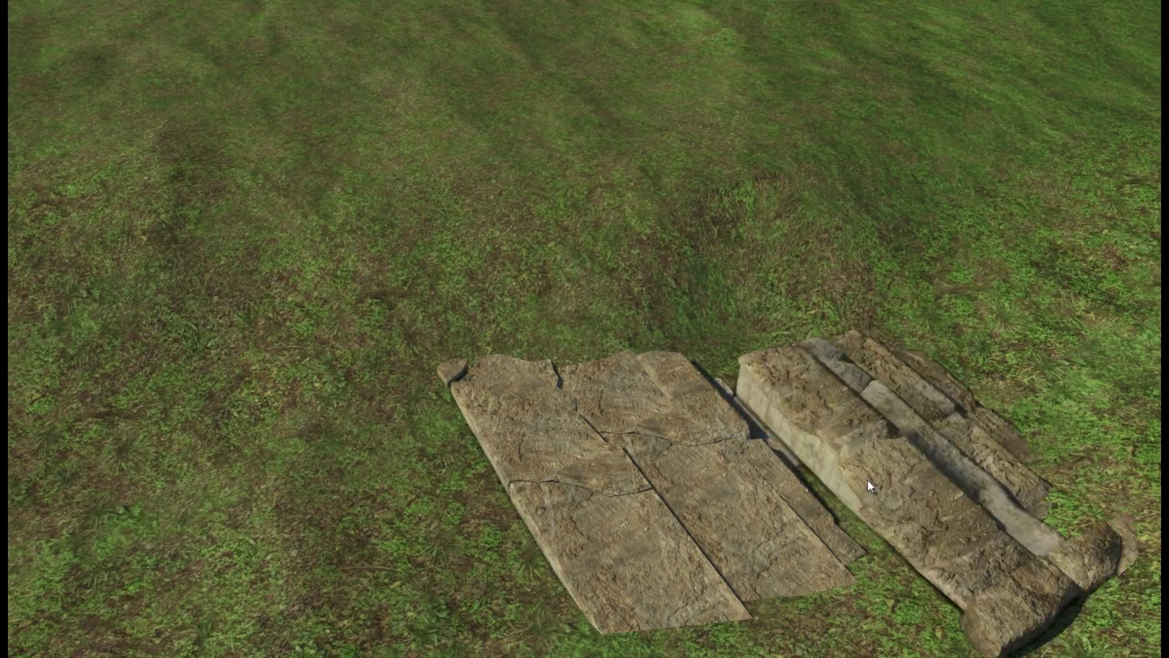